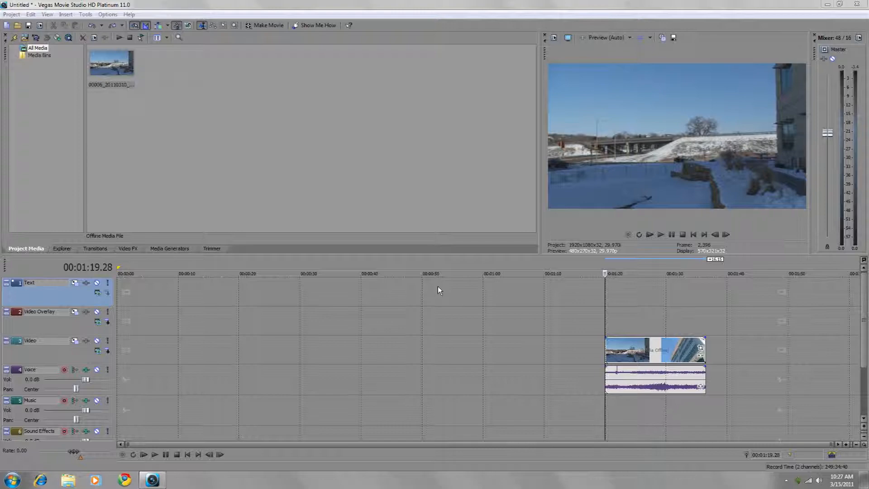
Add the default Titles & Text preset to the Text track, starting where the video clip begins at 00:01:19.28.
left_click(174, 248)
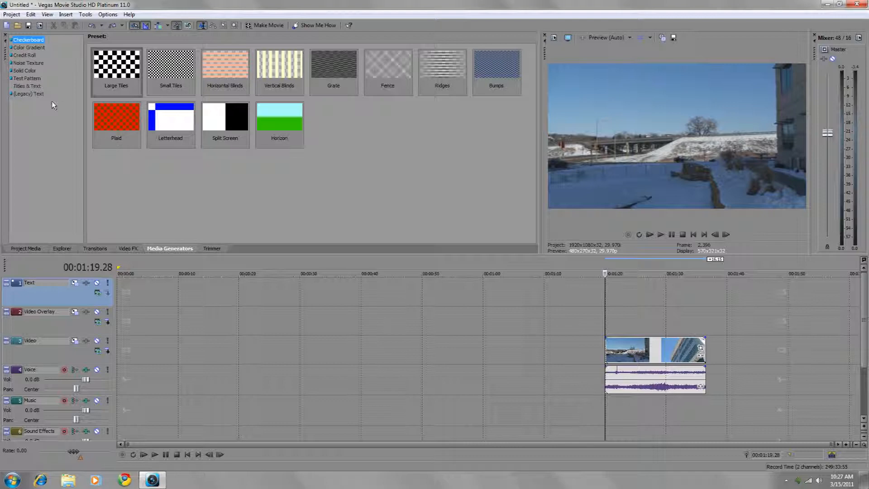
left_click(23, 87)
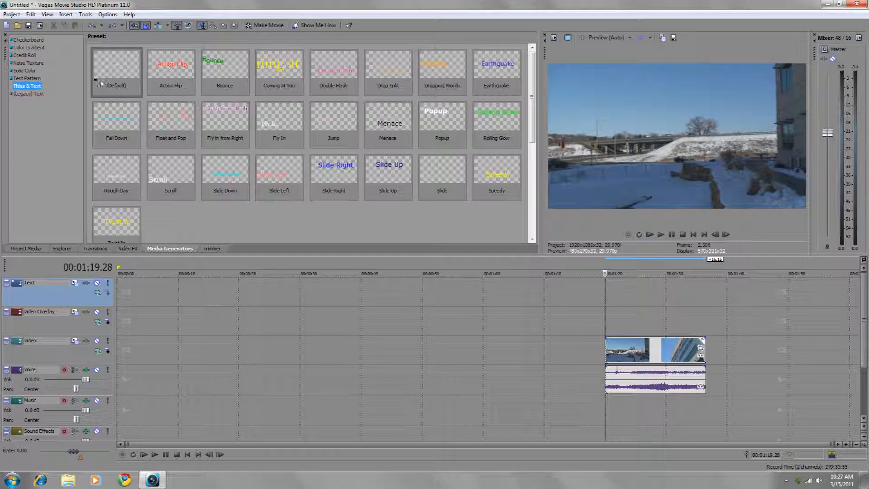
left_click_drag(111, 70, 609, 289)
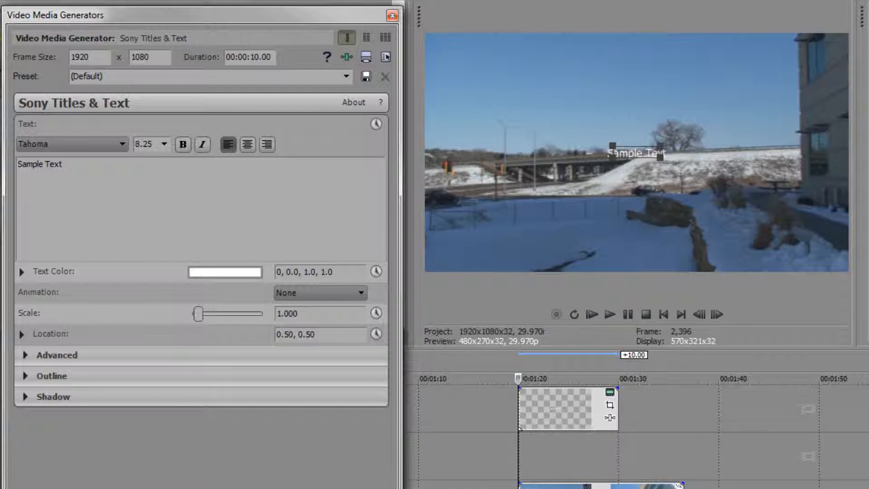
Replace the sample text of the title with "My first movie".
left_click_drag(63, 163, 4, 163)
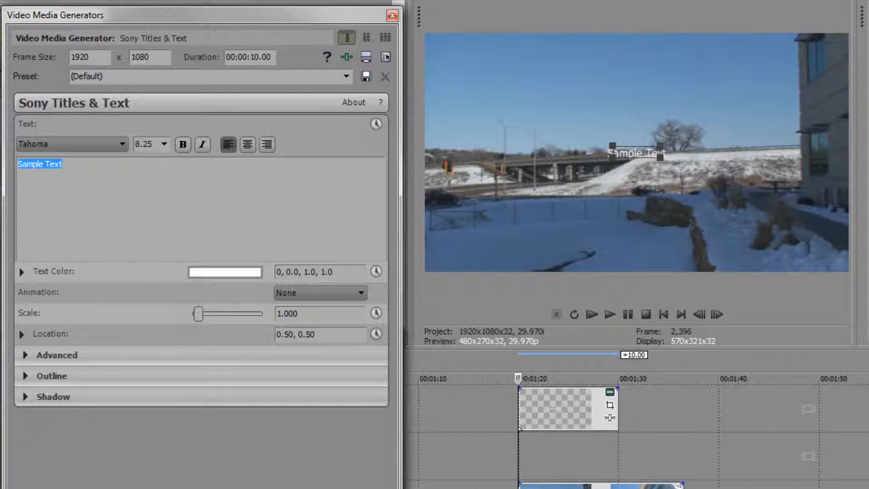
type("M")
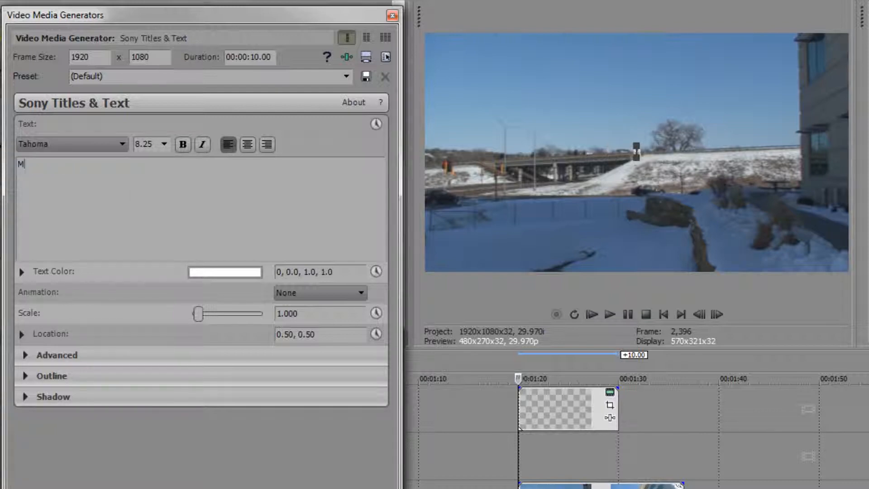
type("y first ")
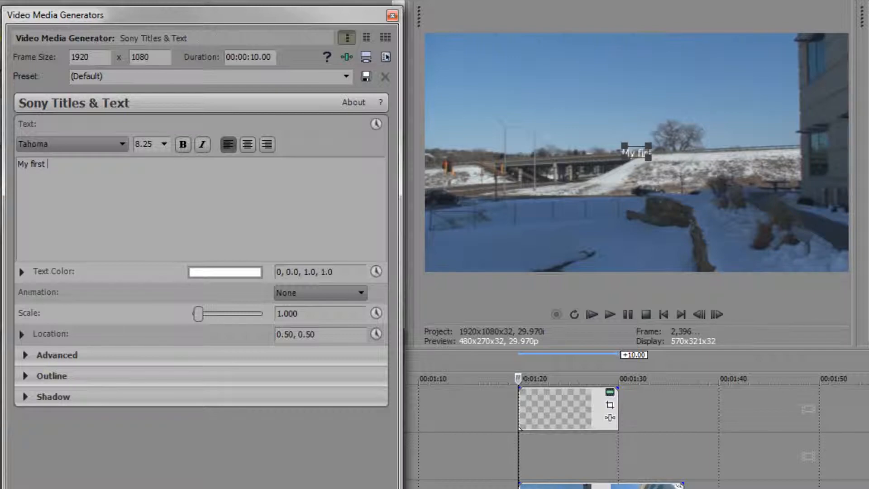
type("movie")
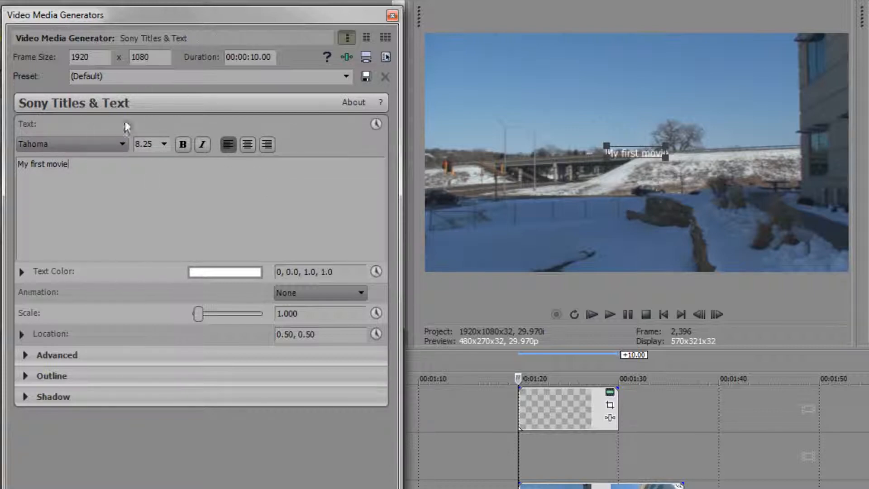
Set the title's text color to a dark blue with HSV values of about 244, 0.71, 0.37.
left_click(22, 272)
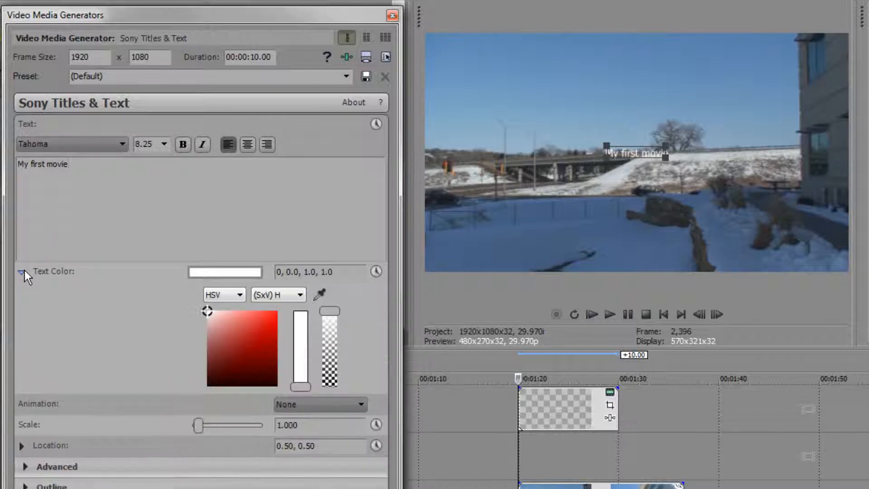
left_click(257, 359)
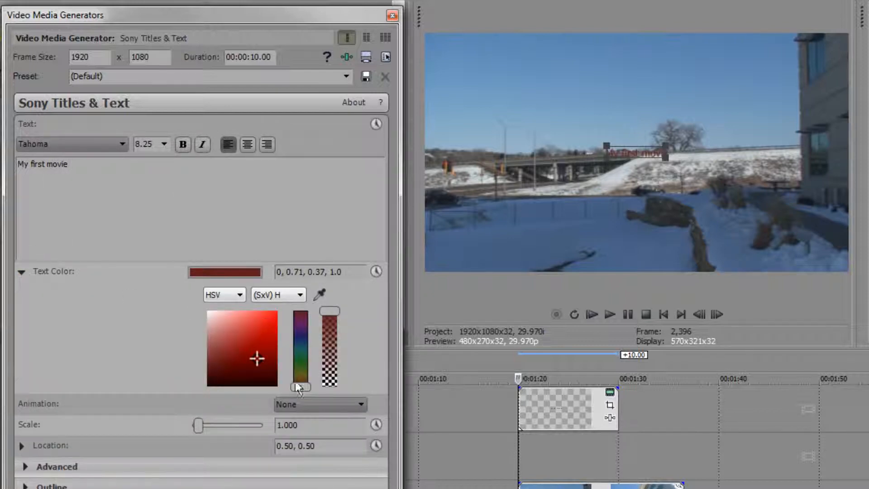
left_click_drag(301, 388, 303, 334)
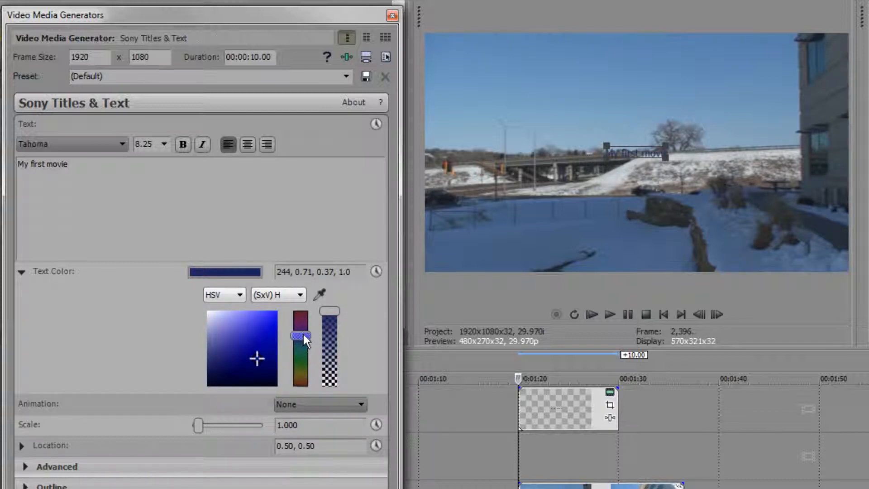
Sample a pale gray-blue text color of about 201, 0.08, 0.79 from the snow in the video preview.
left_click(319, 295)
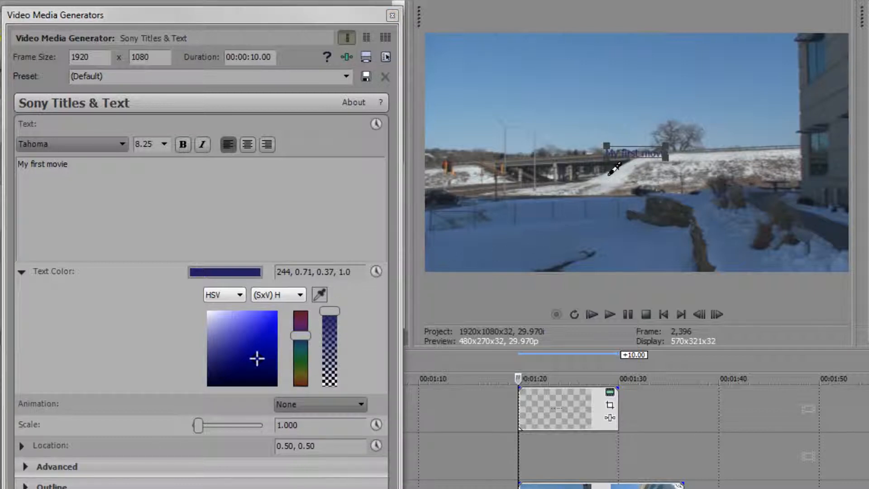
left_click(631, 223)
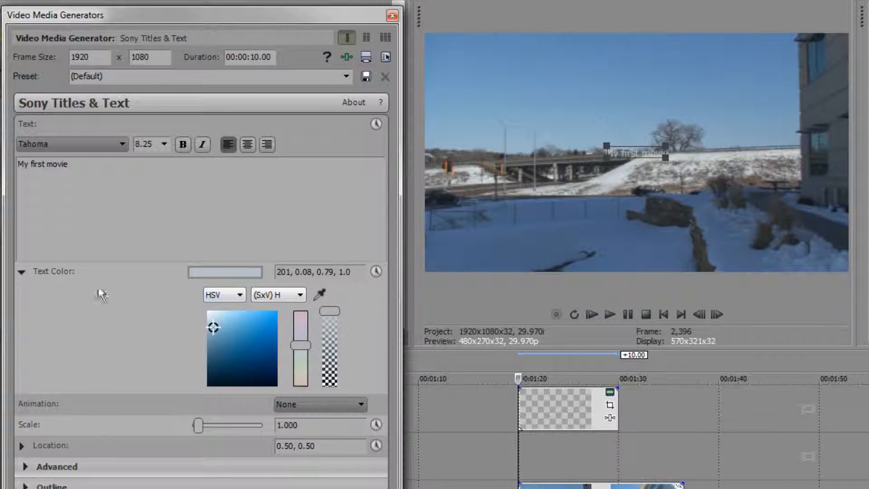
left_click(22, 272)
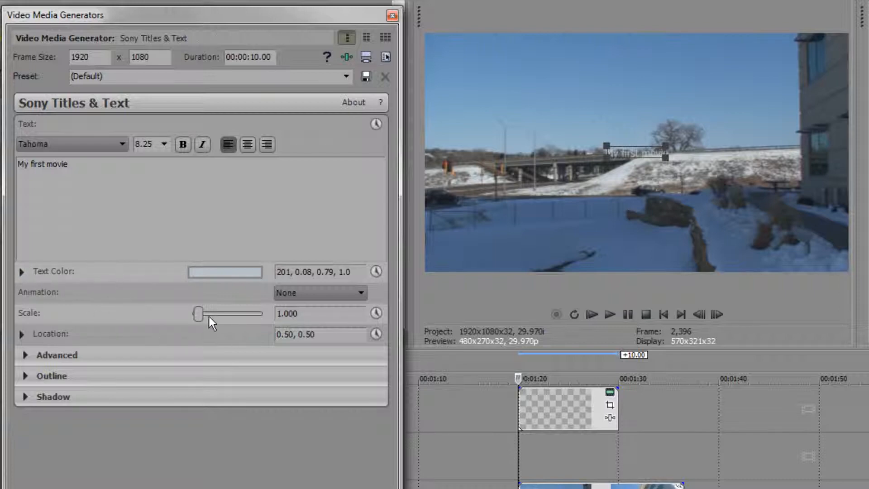
Try a title scale of 2.5 and reset the scale to its default.
left_click_drag(300, 314, 275, 314)
type("2.5")
key("Return")
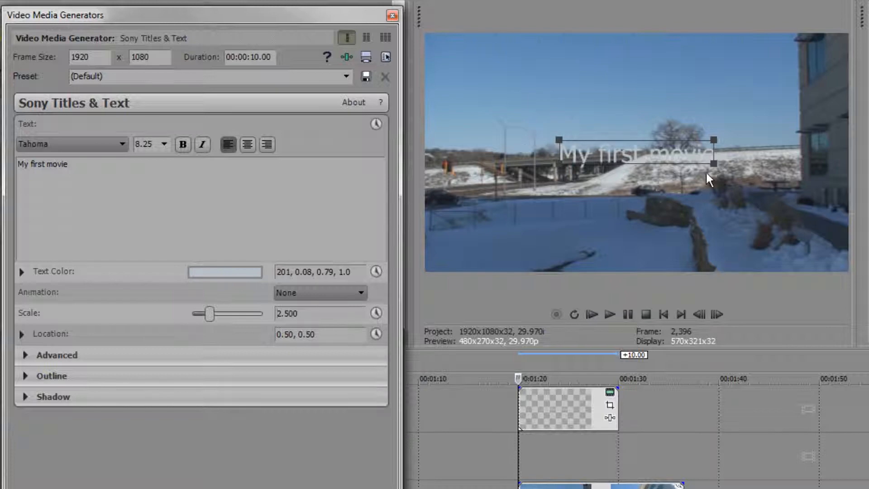
double_click(210, 313)
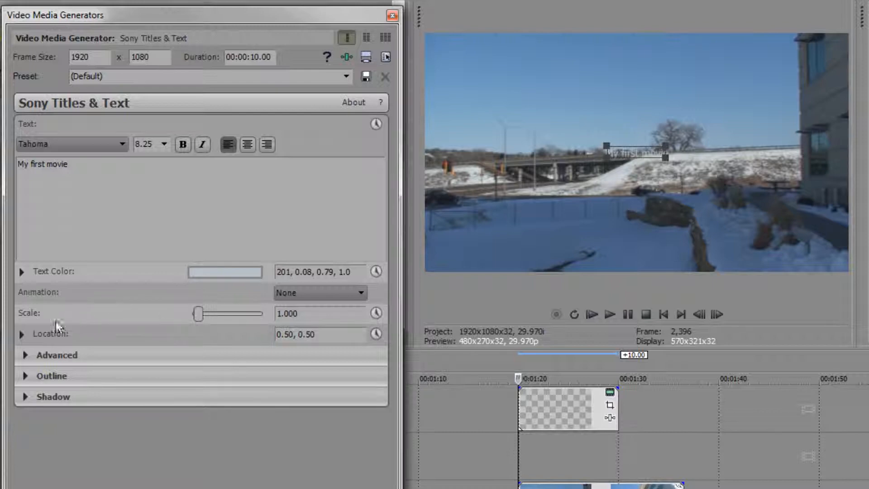
Place the title in the upper-left area of the frame at about 0.22, 0.87 and enlarge it to a scale of about 2.595.
left_click(21, 335)
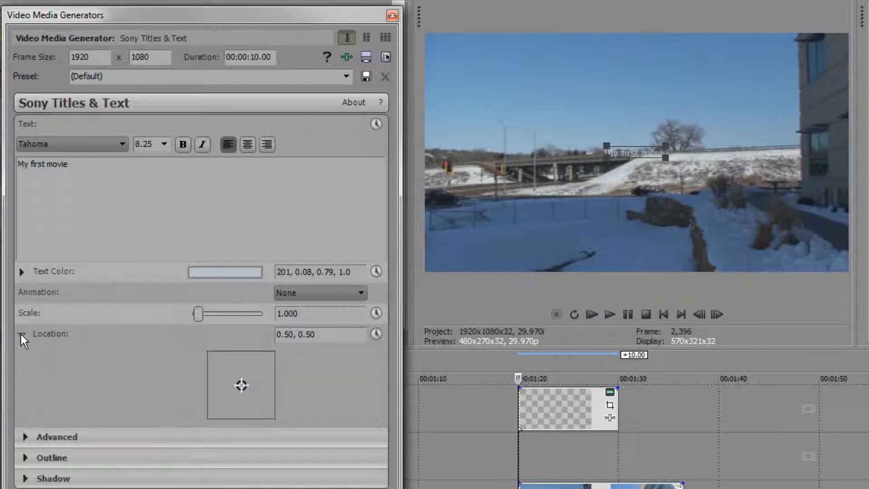
left_click_drag(239, 386, 219, 406)
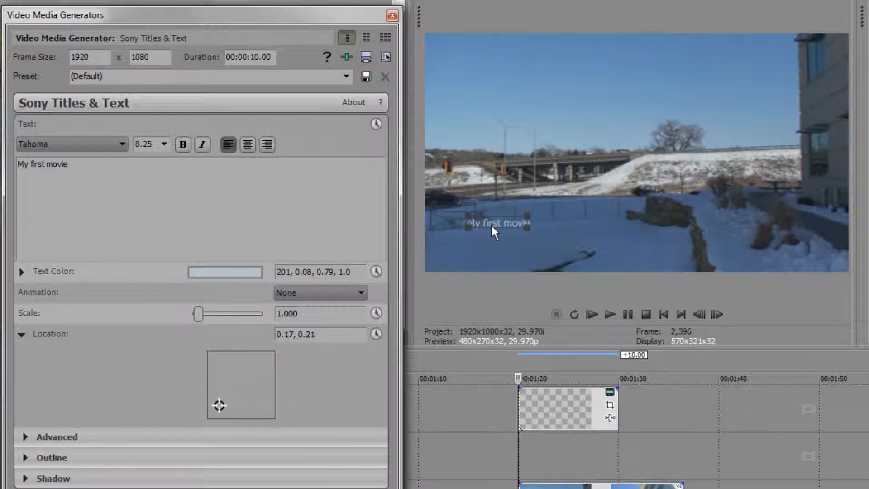
left_click_drag(493, 220, 565, 94)
left_click_drag(480, 68, 519, 65)
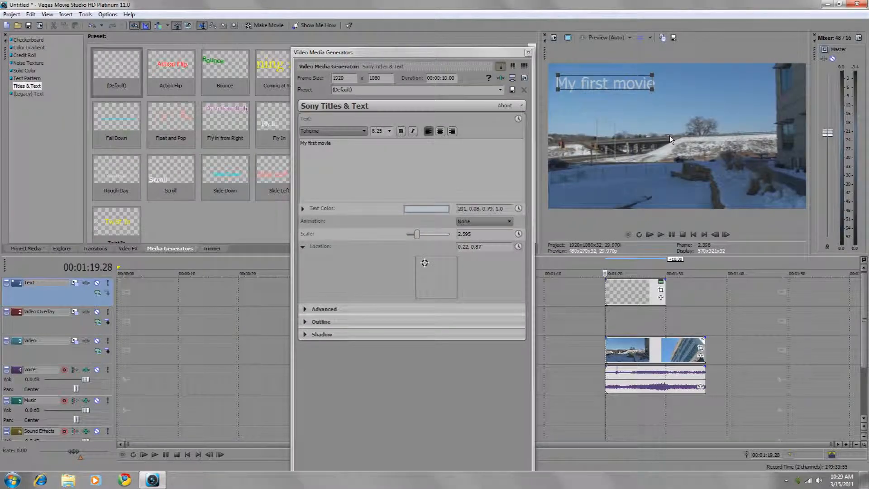
Widen the title's letter tracking to about 0.579 and relocate the text to the lower center of the frame, about 0.51, 0.12.
left_click(305, 308)
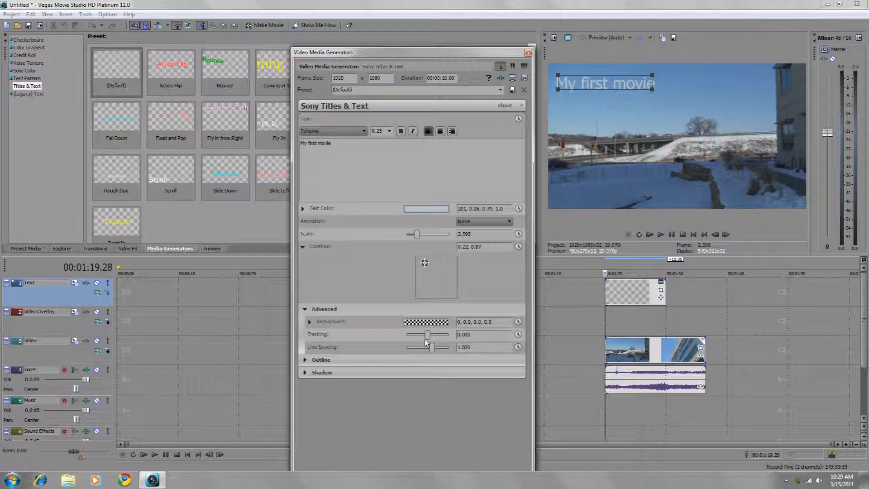
left_click_drag(429, 335, 431, 335)
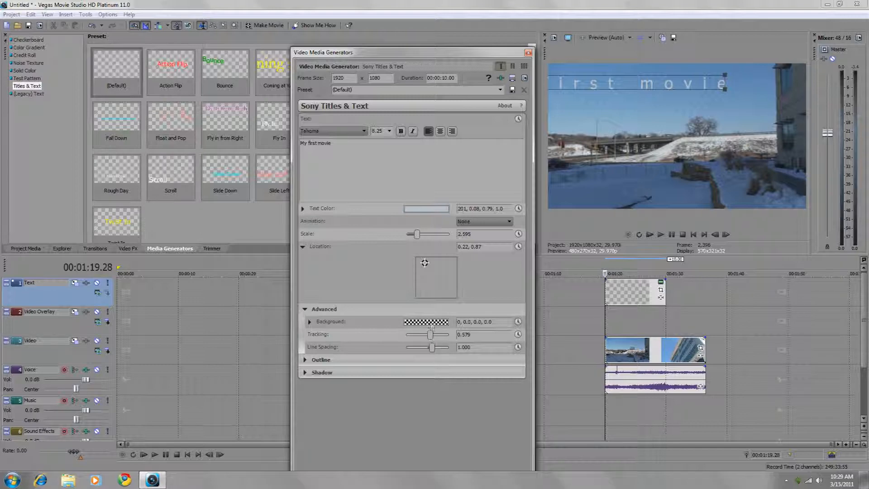
left_click_drag(425, 265, 437, 294)
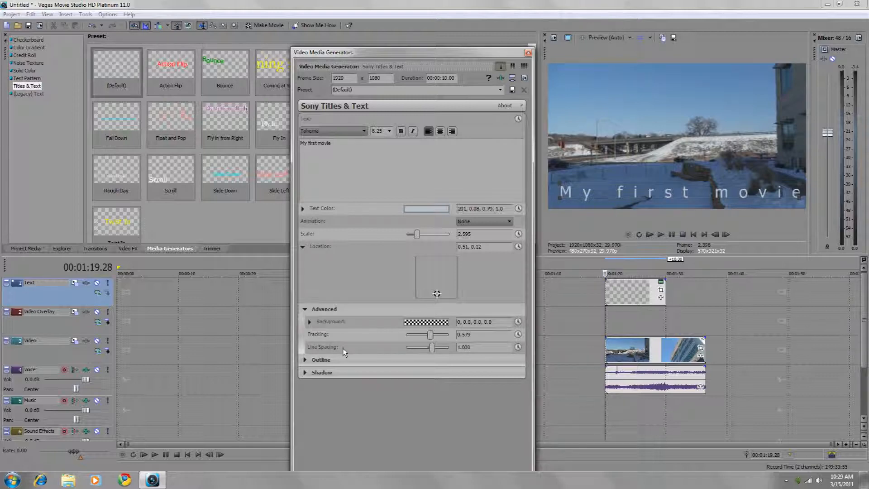
left_click(306, 310)
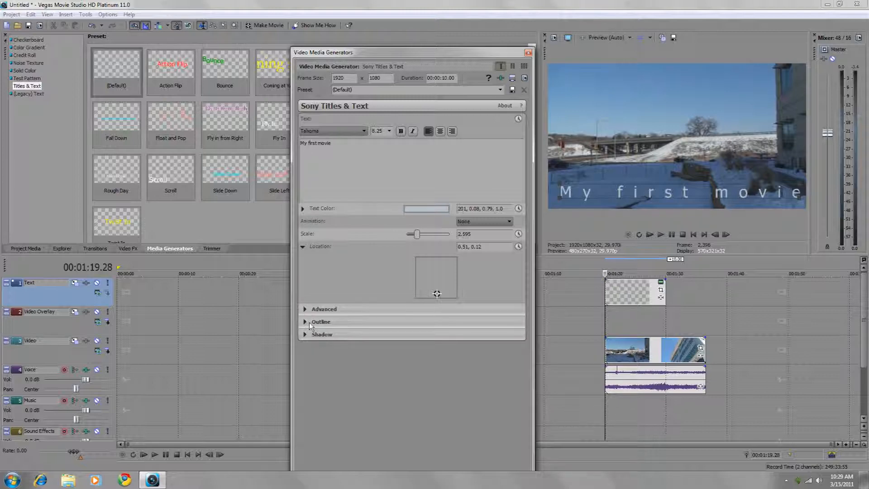
Inspect the title's outline and shadow settings, trying the shadow on and switching it off again.
left_click(310, 323)
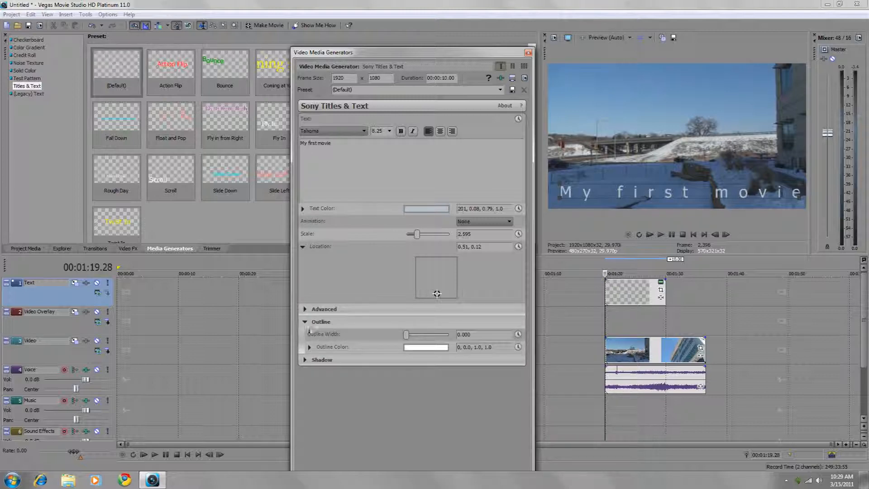
left_click(305, 322)
left_click(306, 335)
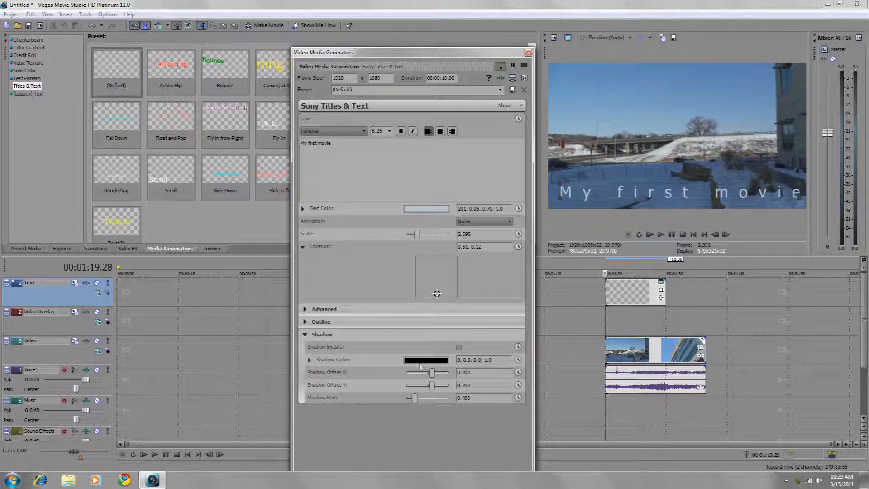
left_click(460, 347)
left_click(460, 347)
left_click(304, 335)
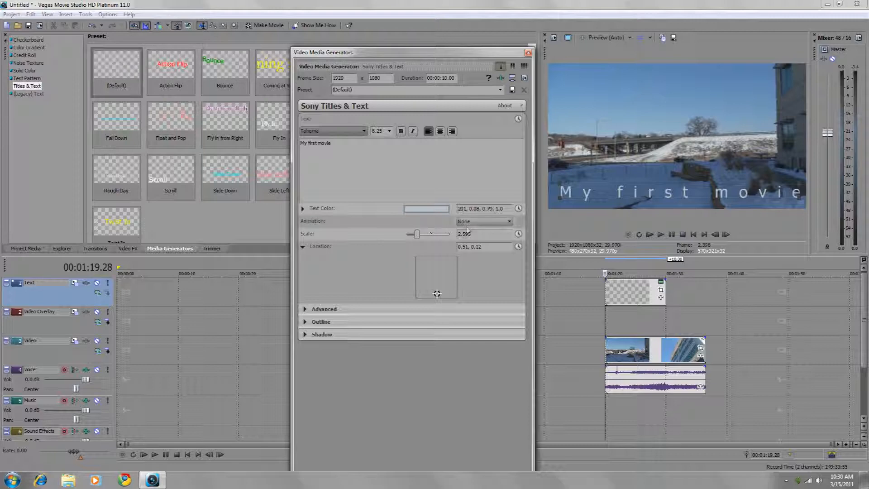
Apply the Bounce animation to the title and play the project to preview it.
left_click(510, 222)
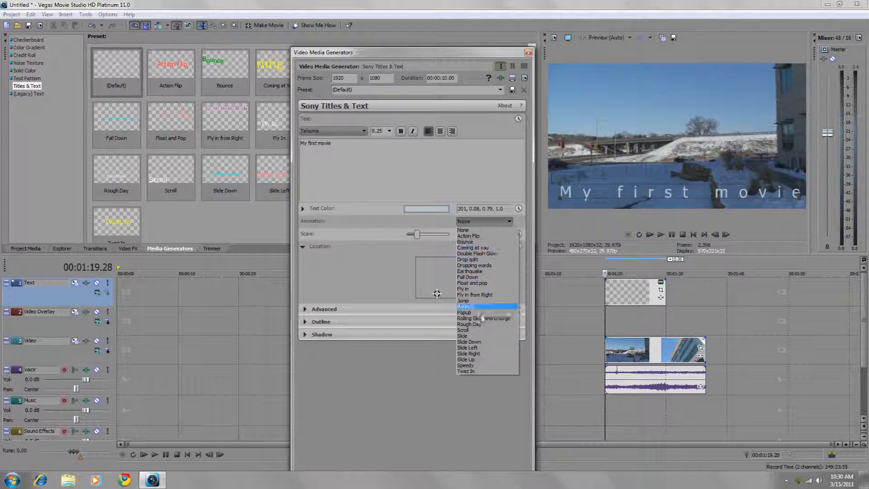
left_click(478, 243)
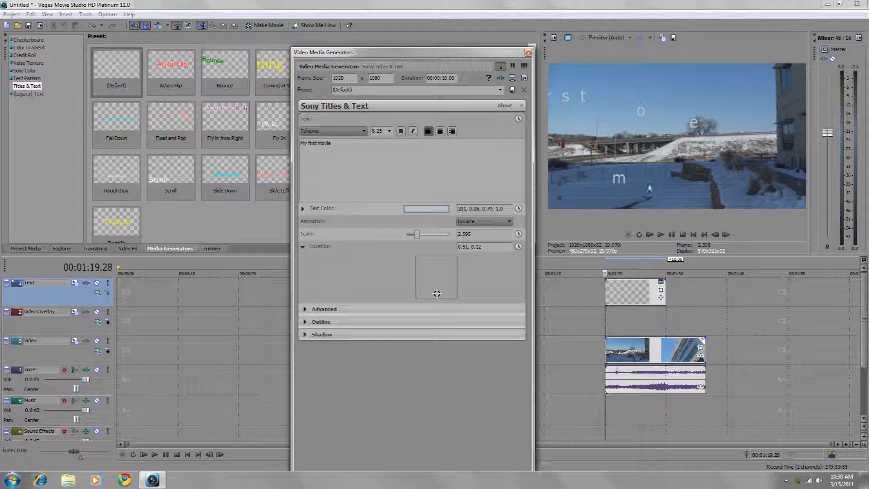
left_click(661, 235)
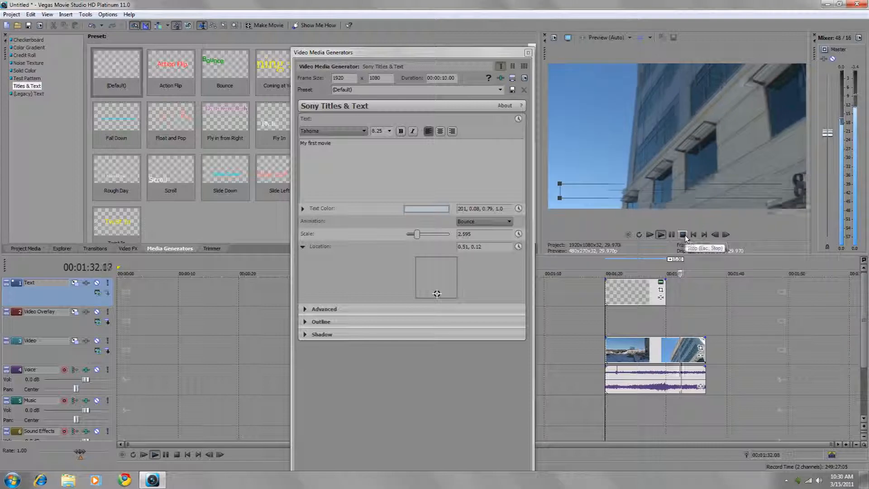
left_click(683, 234)
Switch the title's animation to Menace and preview it in playback.
left_click(497, 222)
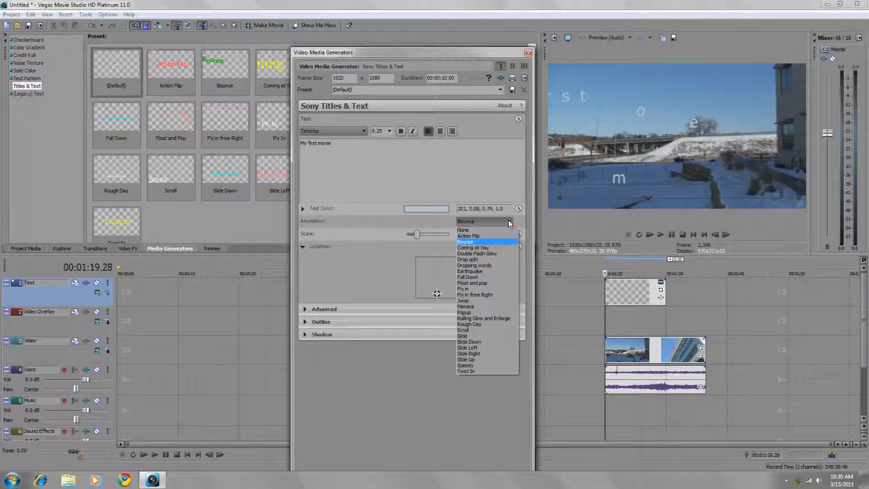
left_click(467, 307)
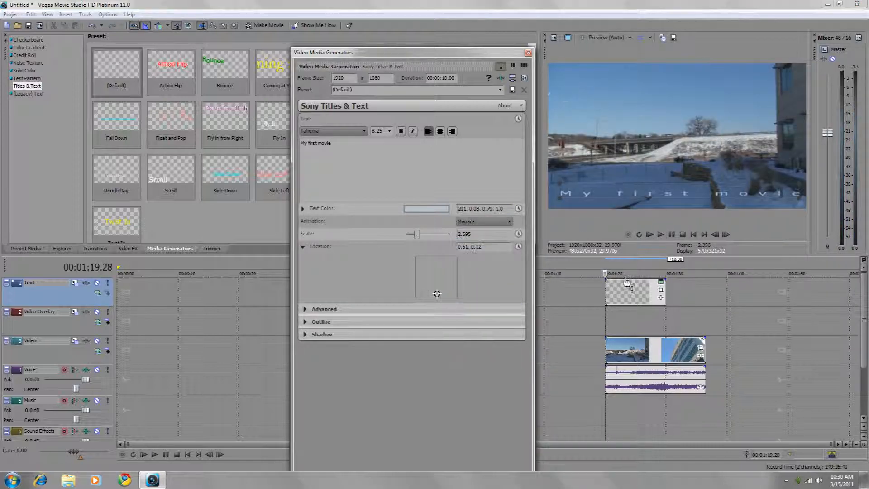
left_click(660, 234)
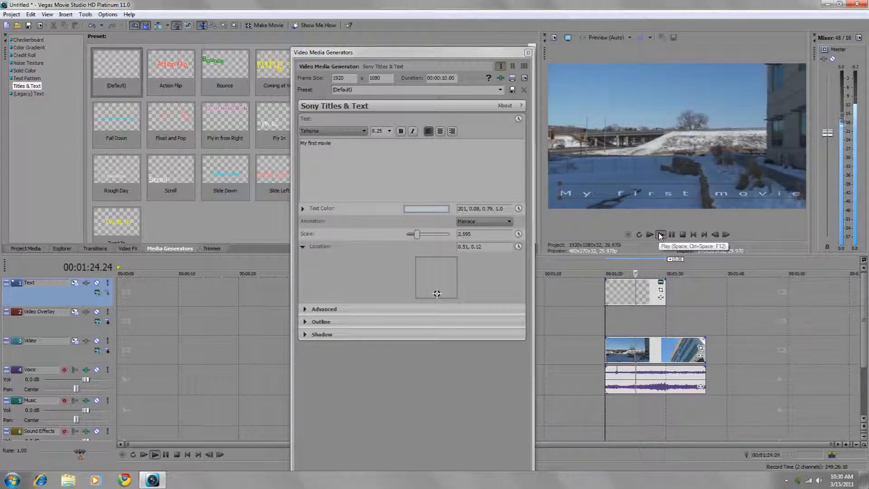
left_click(683, 235)
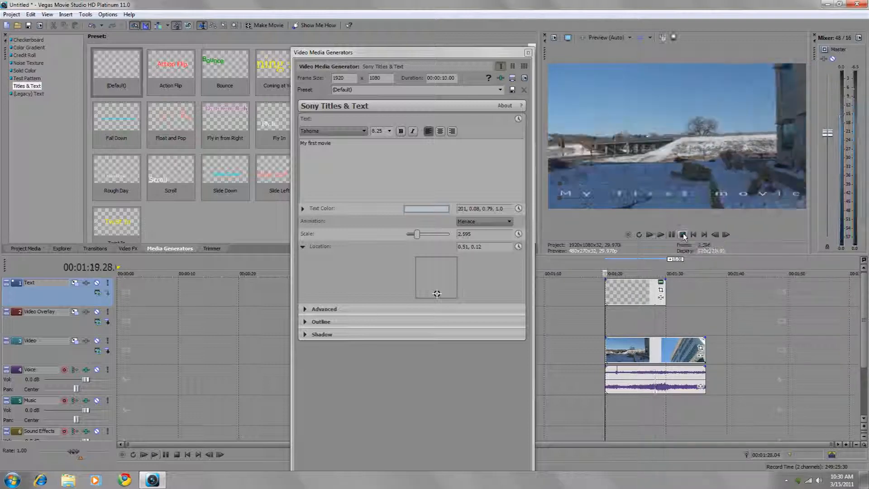
Set the title's animation to Popup and play back the result.
left_click(504, 223)
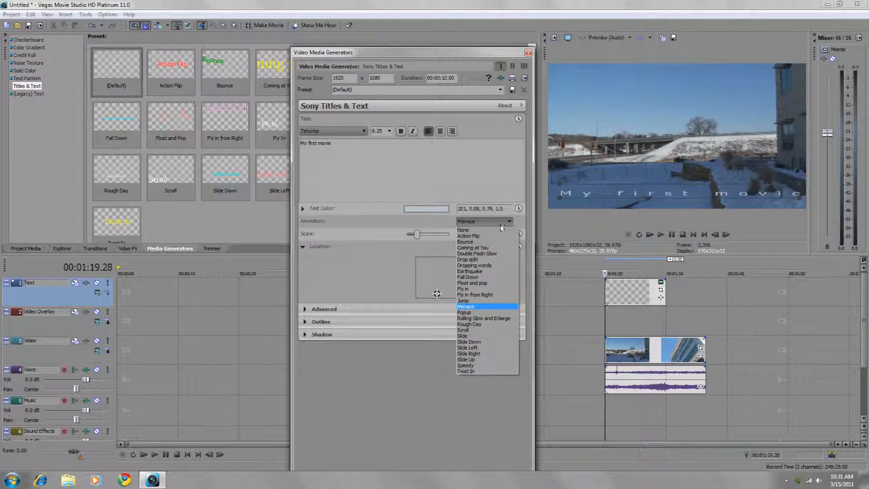
left_click(465, 312)
left_click(661, 235)
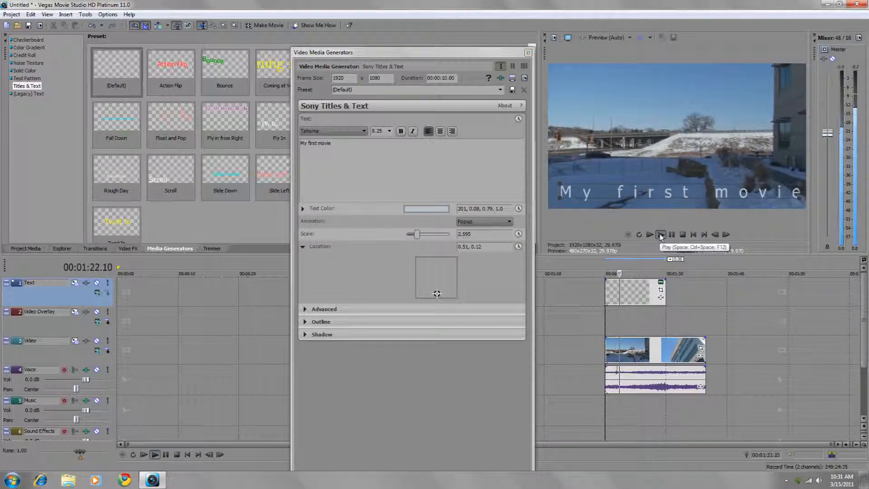
key("space")
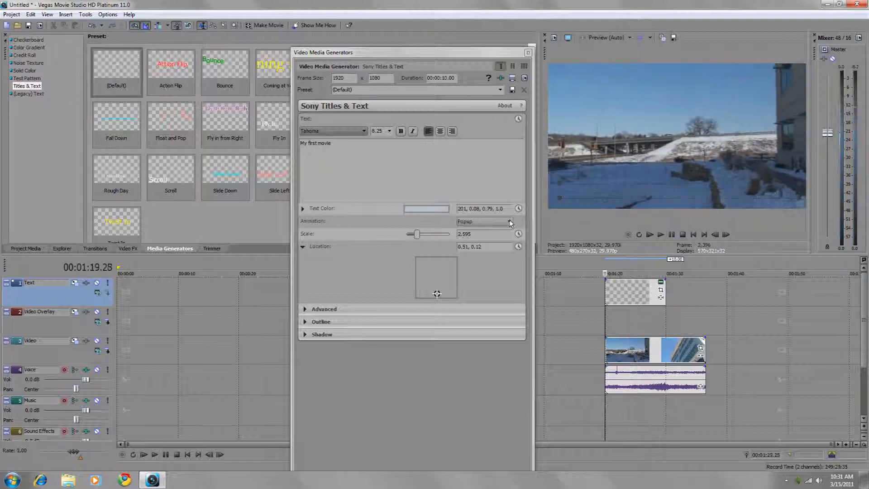
Set the title's animation to None and expand its advanced settings.
left_click(509, 222)
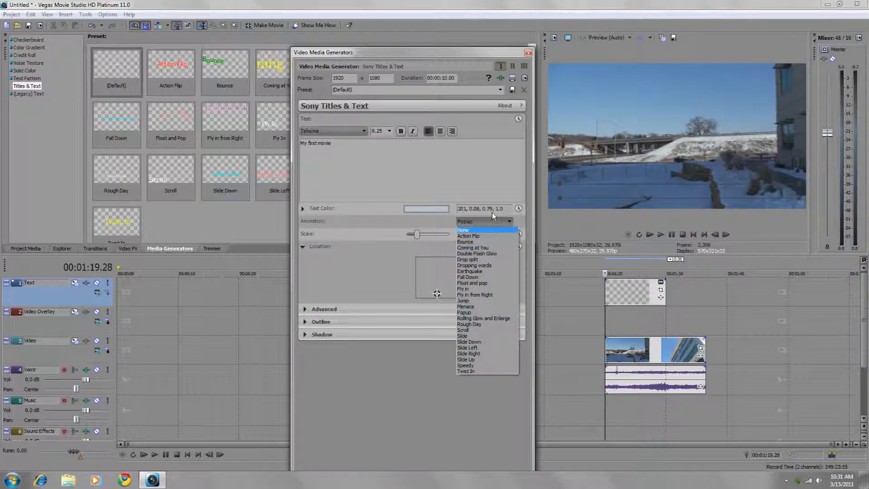
left_click(465, 231)
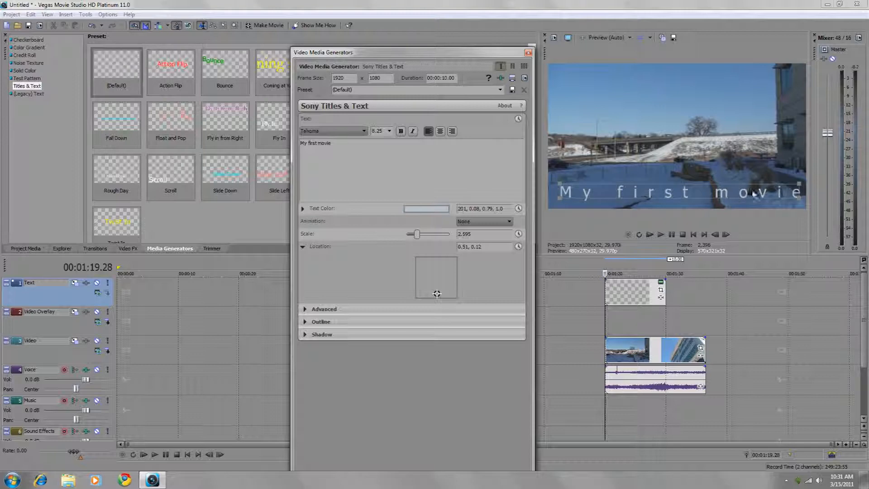
left_click(306, 308)
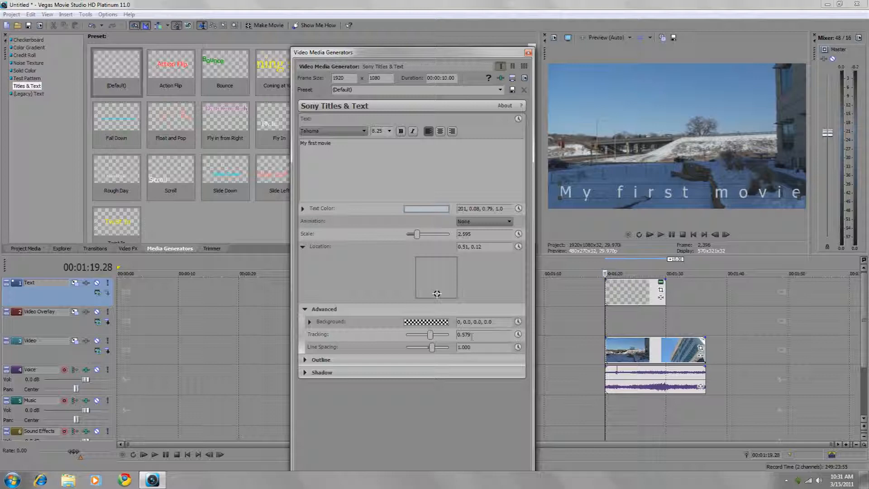
Animate the title's location, adding a keyframe at 00:00:04.28 that moves the text to about 0.49, 0.85 near the frame's upper edge.
left_click(519, 247)
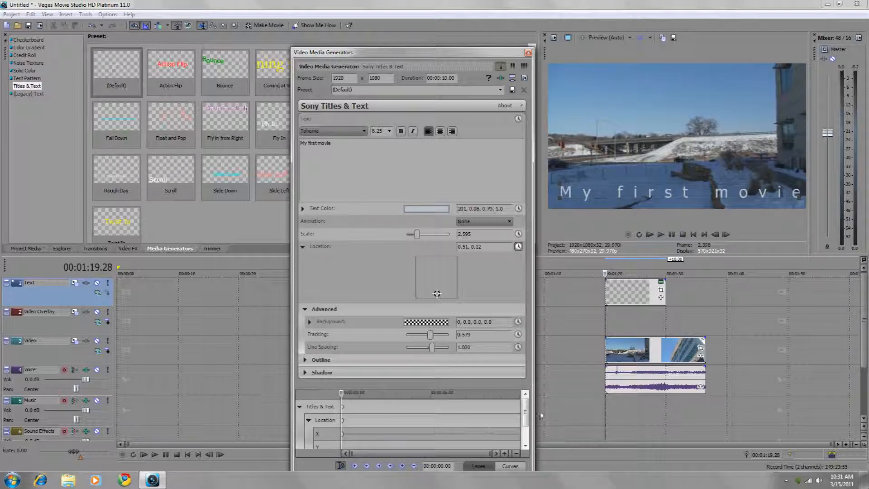
left_click_drag(527, 412, 526, 425)
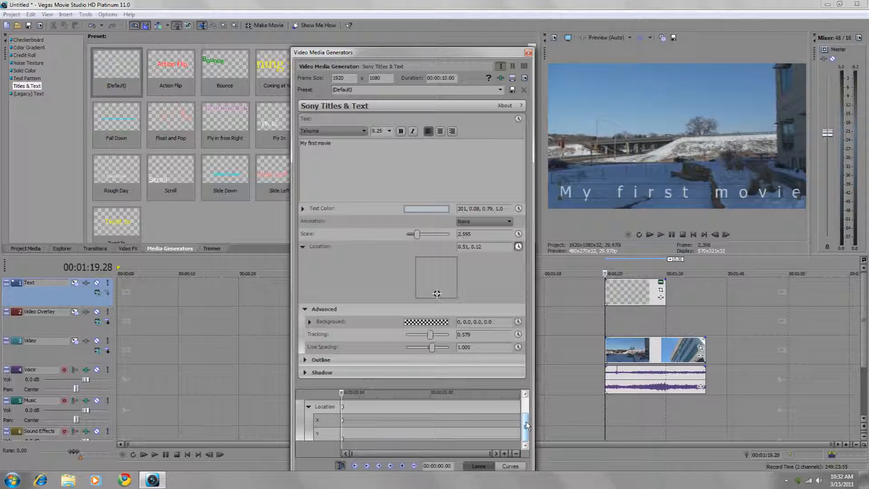
left_click(429, 424)
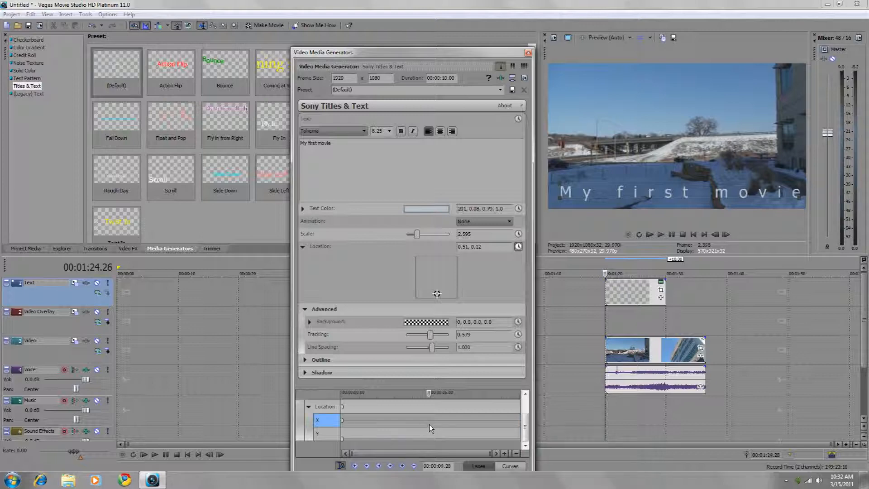
left_click(402, 466)
left_click_drag(437, 292, 436, 264)
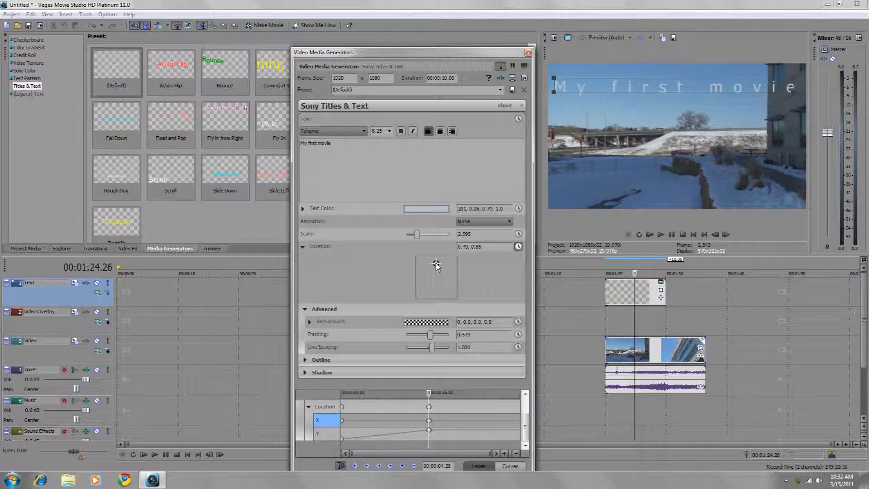
Animate the title's tracking to 0.000 at the 00:00:04.28 keyframe and play the title from its start to preview it.
left_click(518, 334)
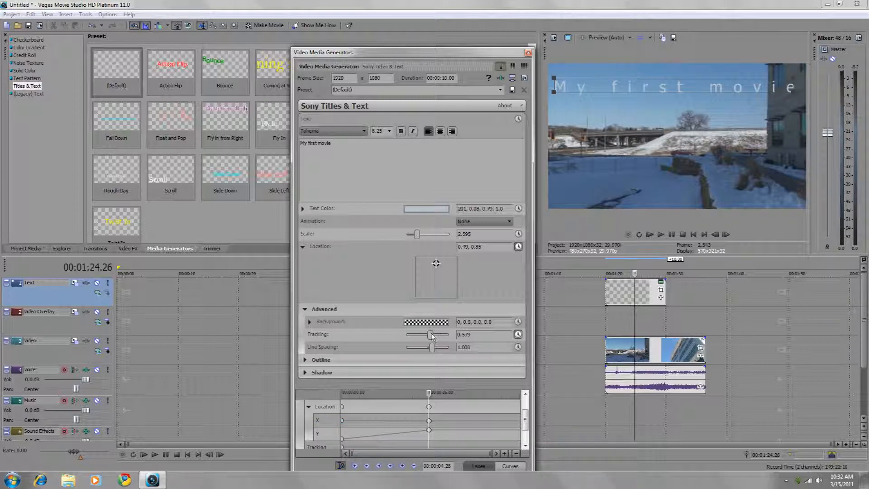
left_click_drag(431, 335, 428, 335)
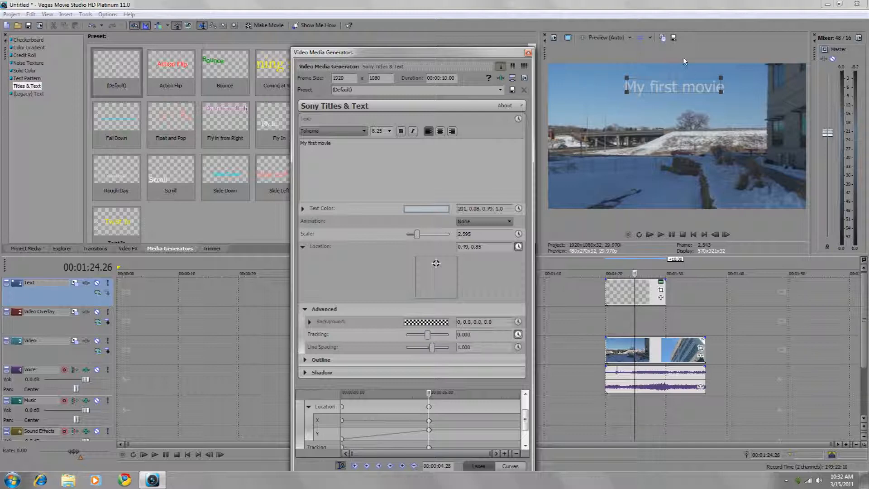
left_click(606, 292)
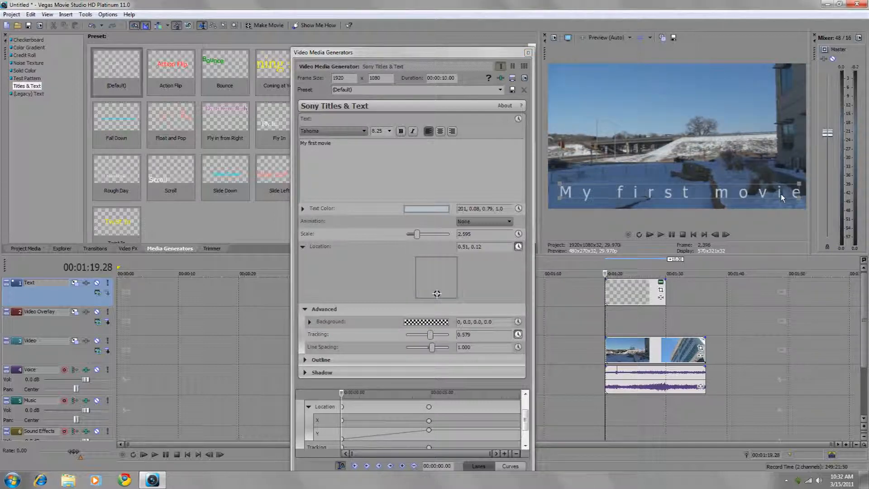
left_click(662, 234)
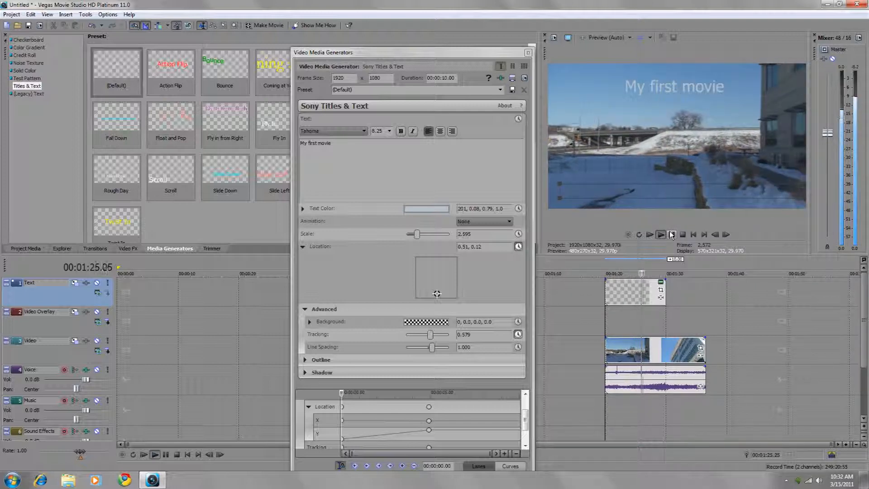
left_click(682, 234)
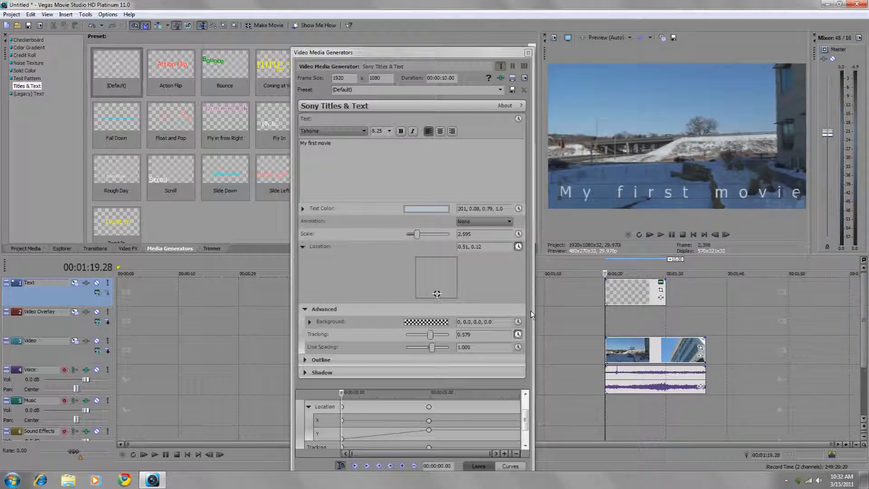